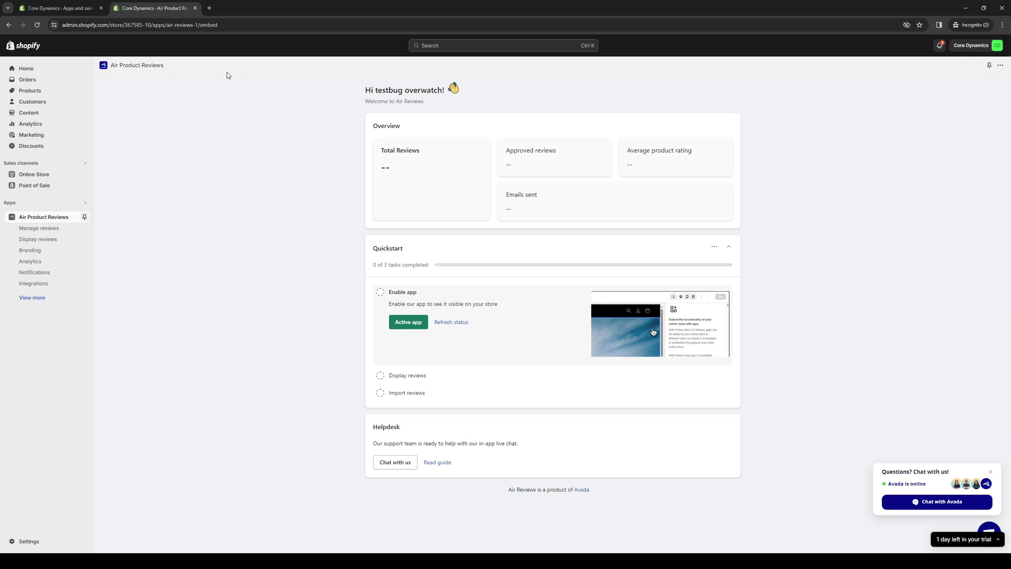
# - Close the Air Product Reviews tab to reveal the Apps and sales channels settings
pyautogui.click(196, 8)
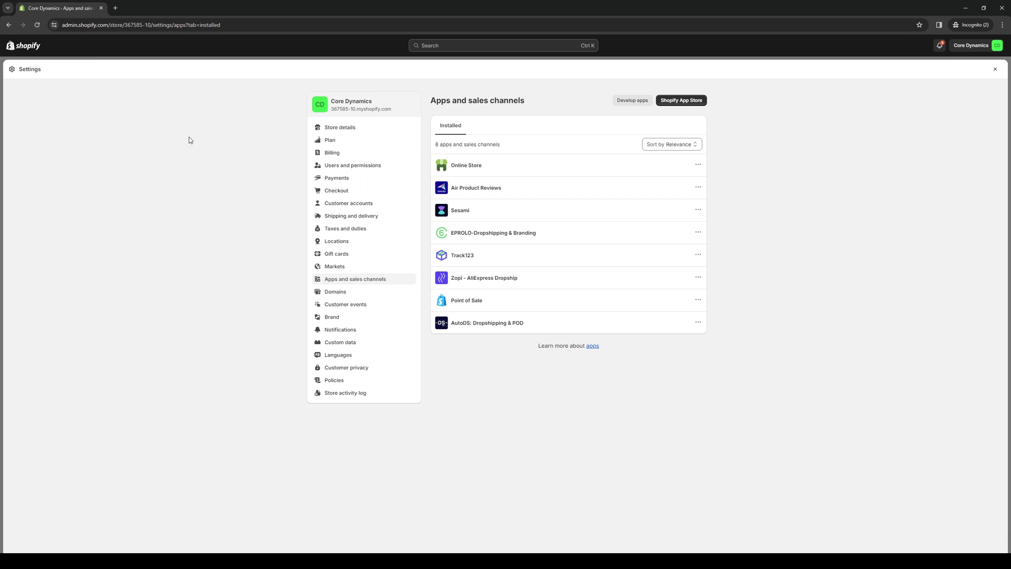
# - Close the settings overlay to return to the admin Home page and its setup guide
pyautogui.click(999, 71)
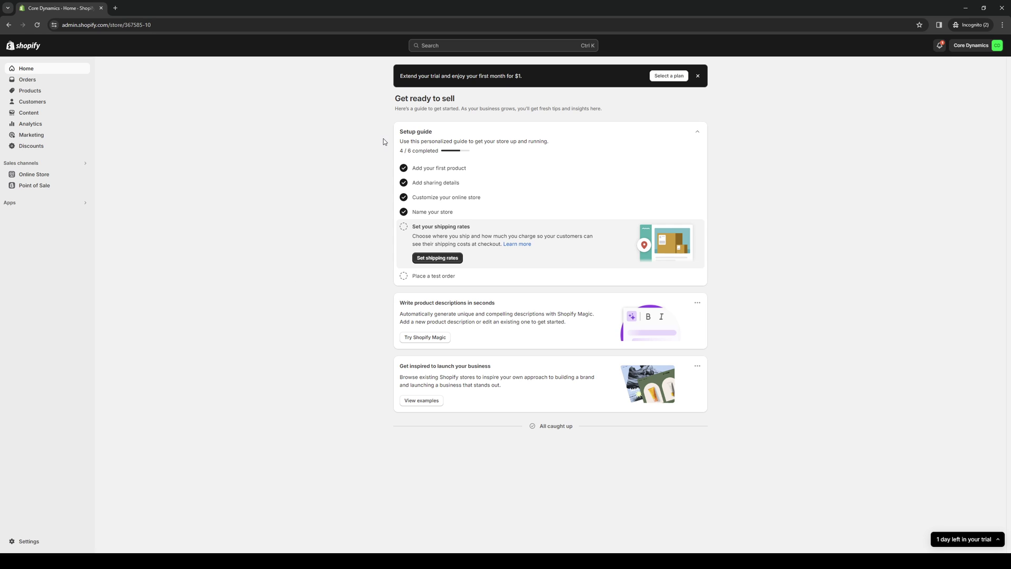
# - Search the admin for 'apps', then open the installed apps list and its settings link
pyautogui.click(458, 48)
pyautogui.write('apps')
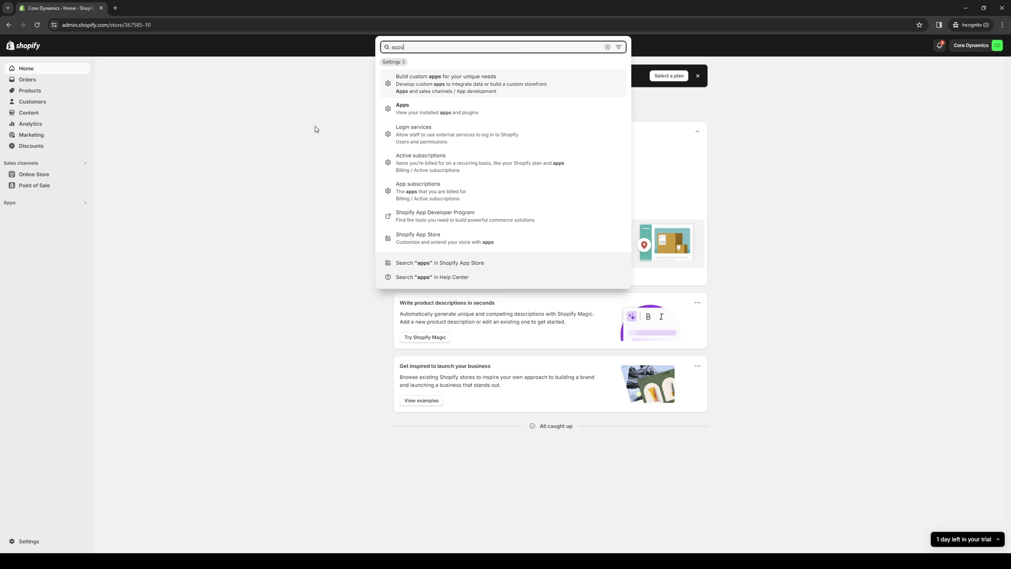
pyautogui.click(250, 239)
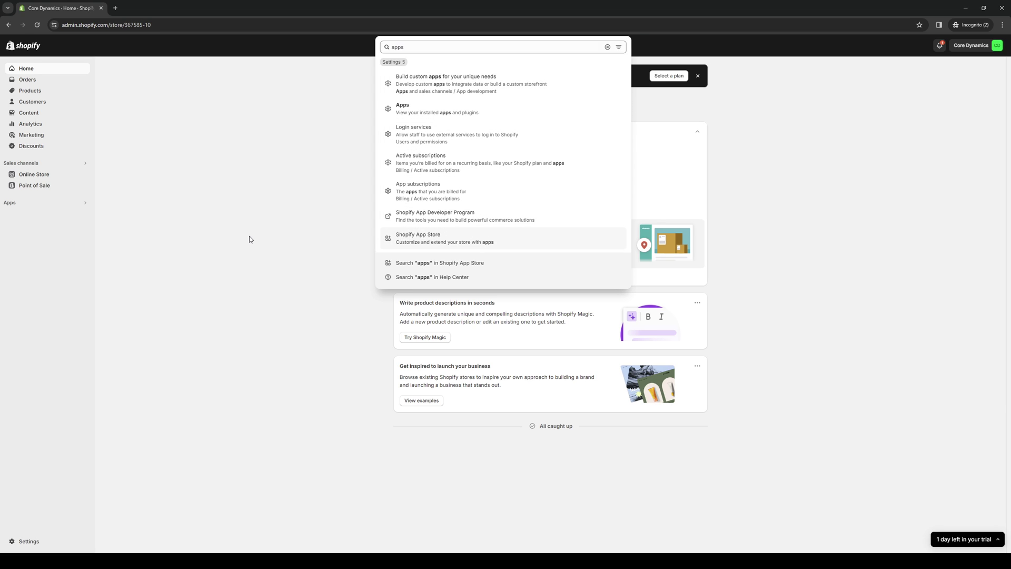
pyautogui.hotkey('ctrl', 'k')
pyautogui.click(180, 215)
pyautogui.click(88, 210)
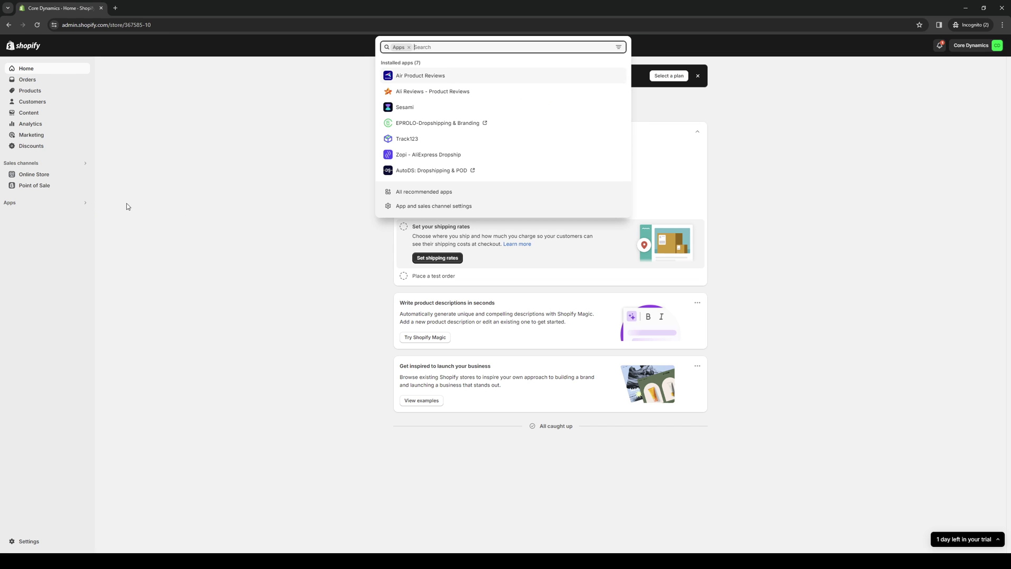
pyautogui.click(434, 206)
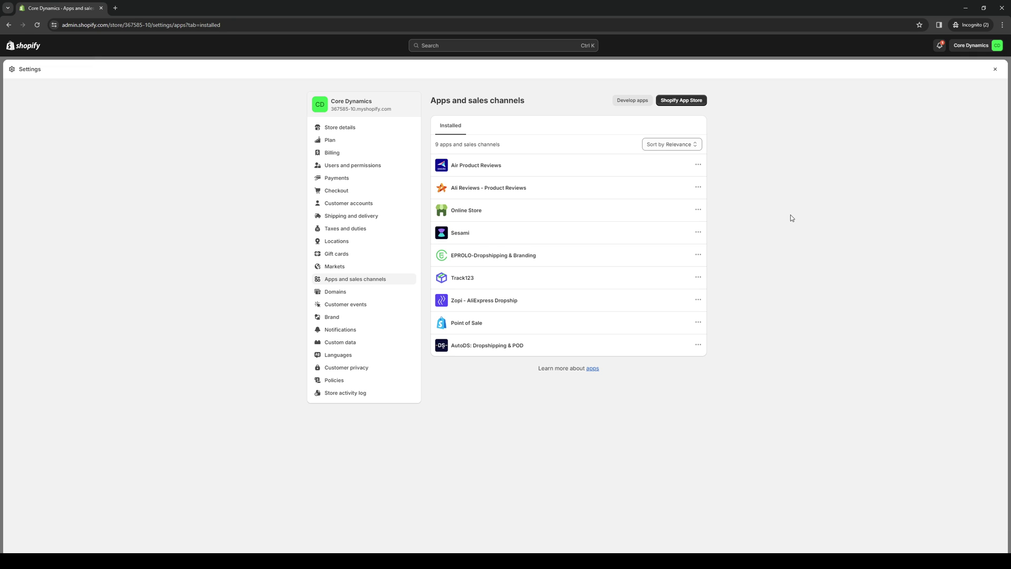
# - Review the 9 installed apps, from Air Product Reviews to AutoDS: Dropshipping & POD
pyautogui.moveTo(526, 255)
# - Open the Shopify App Store in a new tab and browse its recommended apps
pyautogui.click(680, 102)
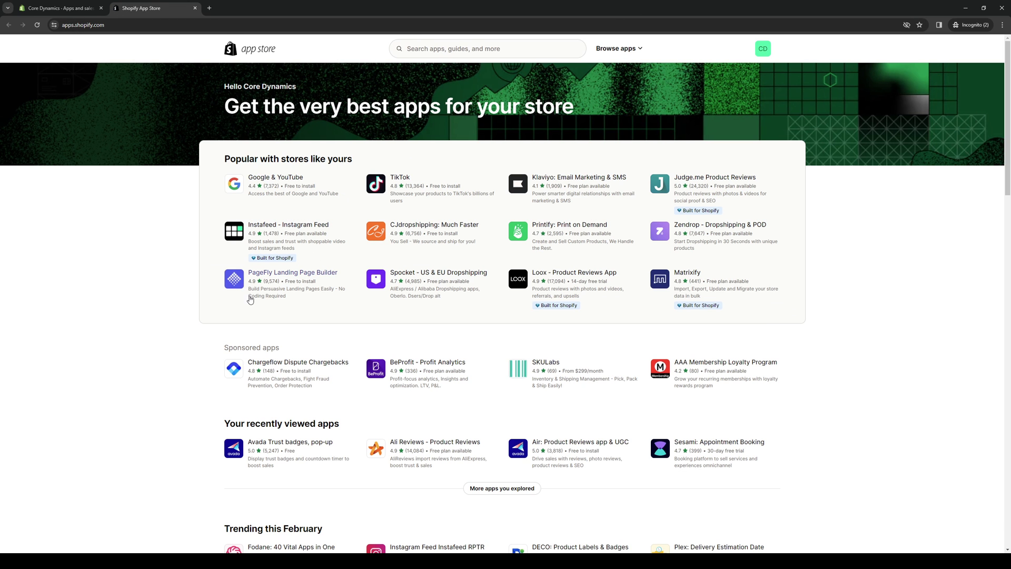
pyautogui.scroll(-5, 188, 310)
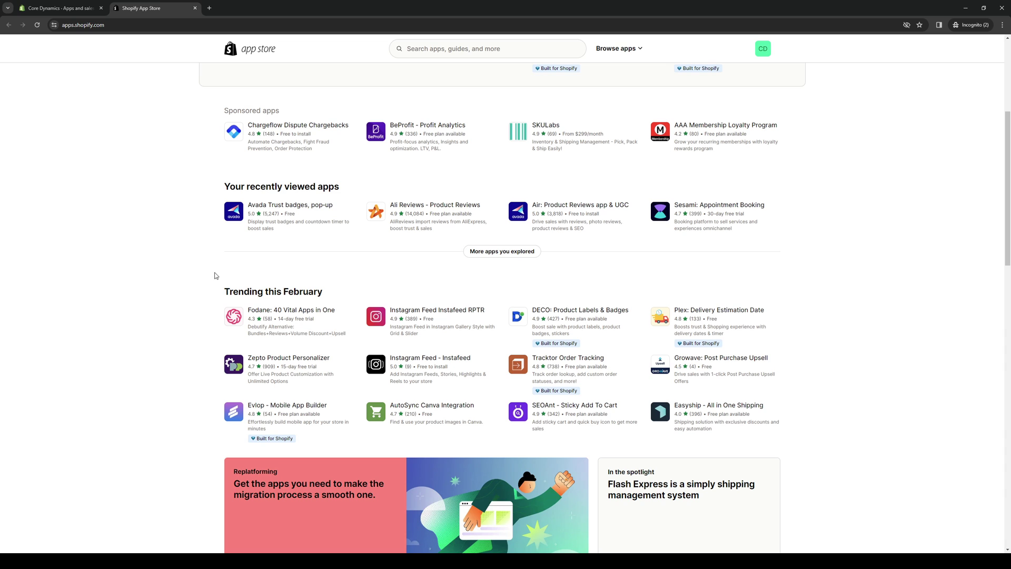
pyautogui.scroll(-5, 185, 325)
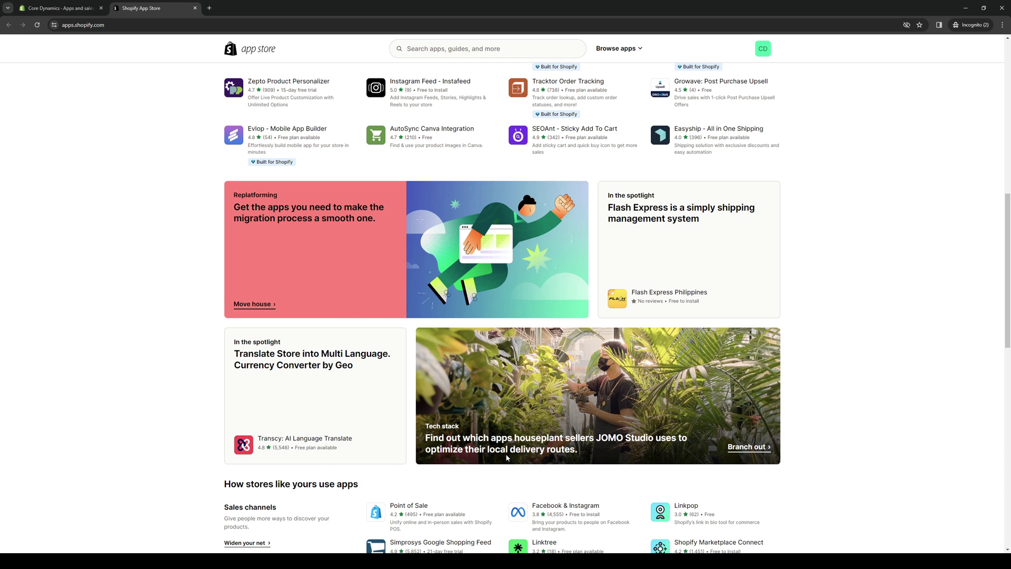
pyautogui.scroll(-7, 155, 272)
pyautogui.scroll(-2, 613, 426)
pyautogui.scroll(18, 610, 422)
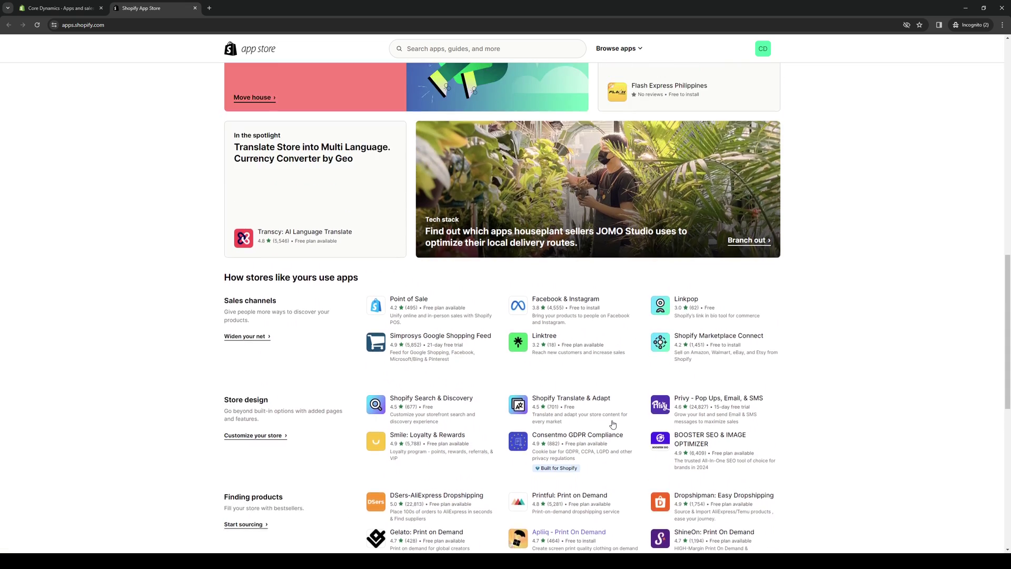
pyautogui.scroll(2, 483, 84)
# - Search the App Store for 'avada' and run the 'avada trust badges' search
pyautogui.click(483, 48)
pyautogui.write('avada')
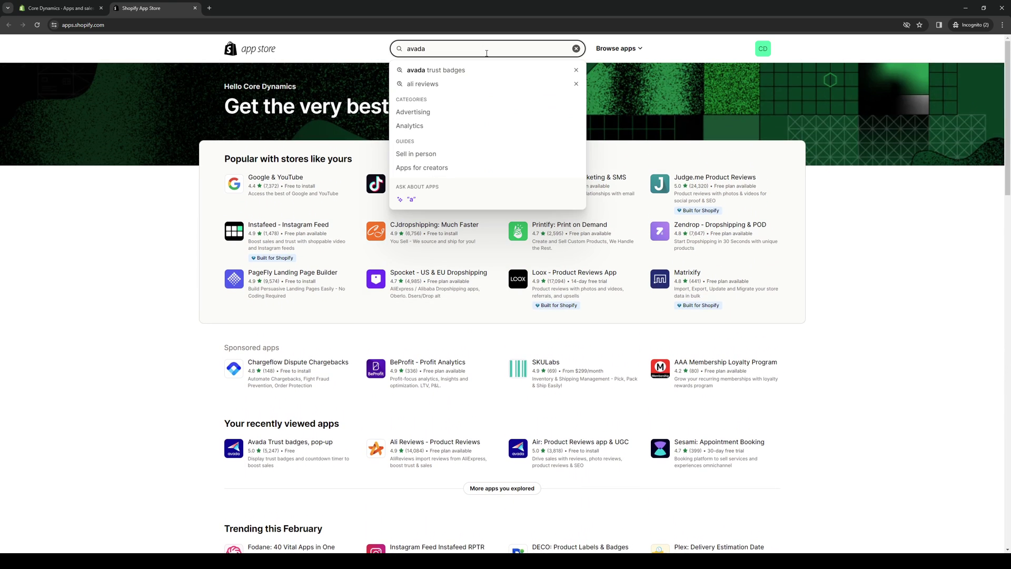
pyautogui.press('Return')
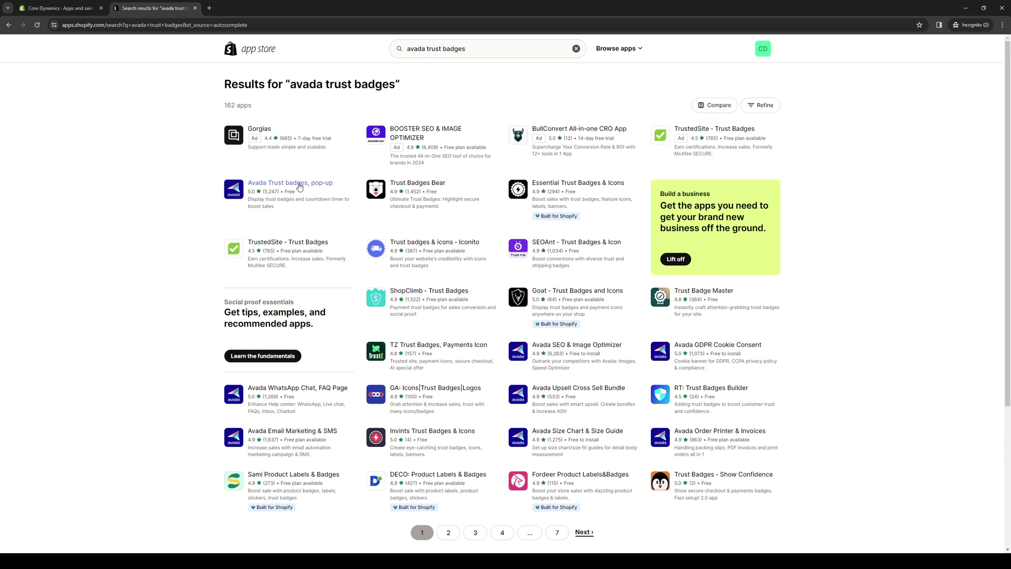
# - Review the Avada Trust badges, pop-up listing and start installing it
pyautogui.click(299, 187)
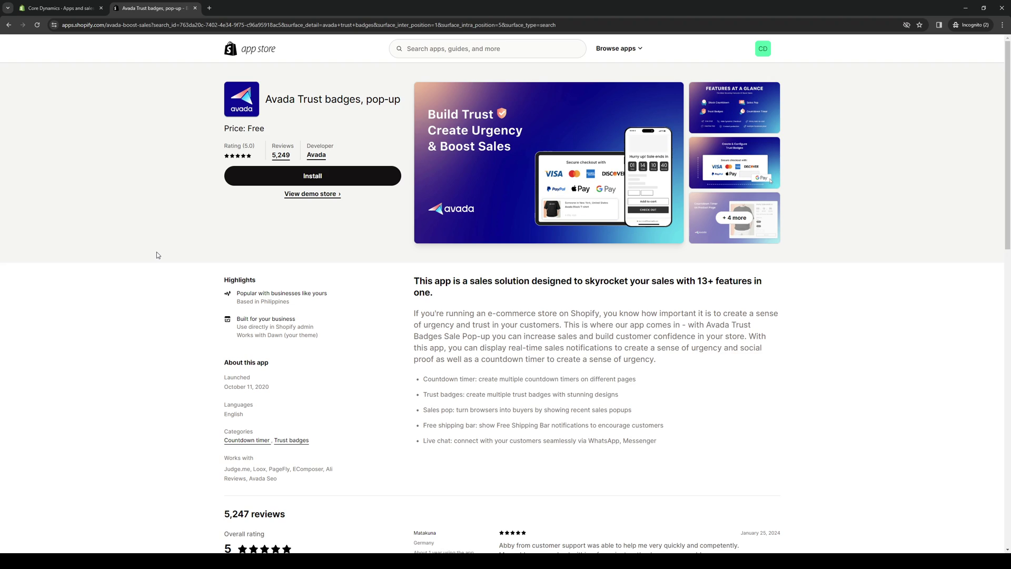
pyautogui.scroll(-12, 157, 255)
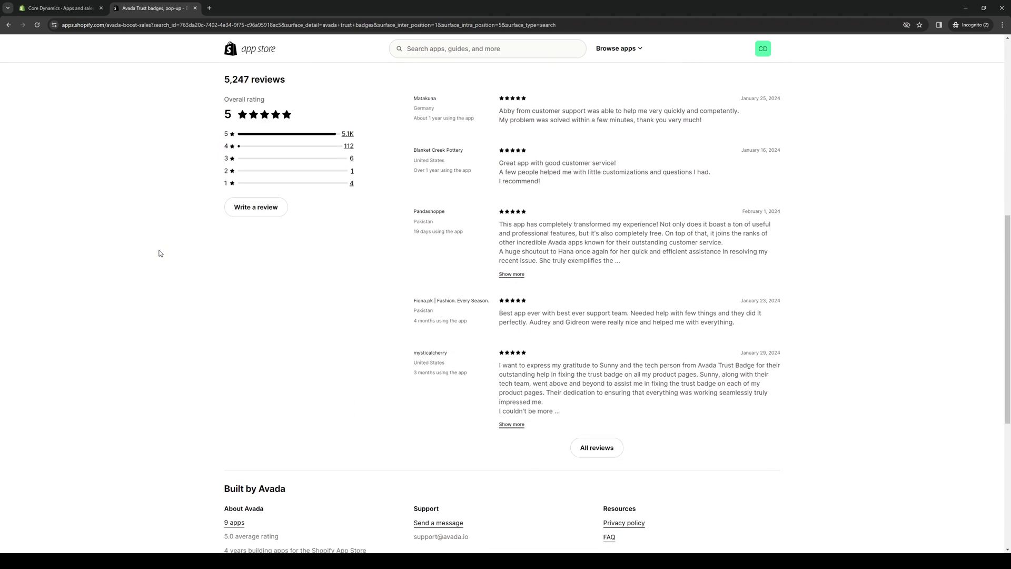
pyautogui.scroll(12, 194, 269)
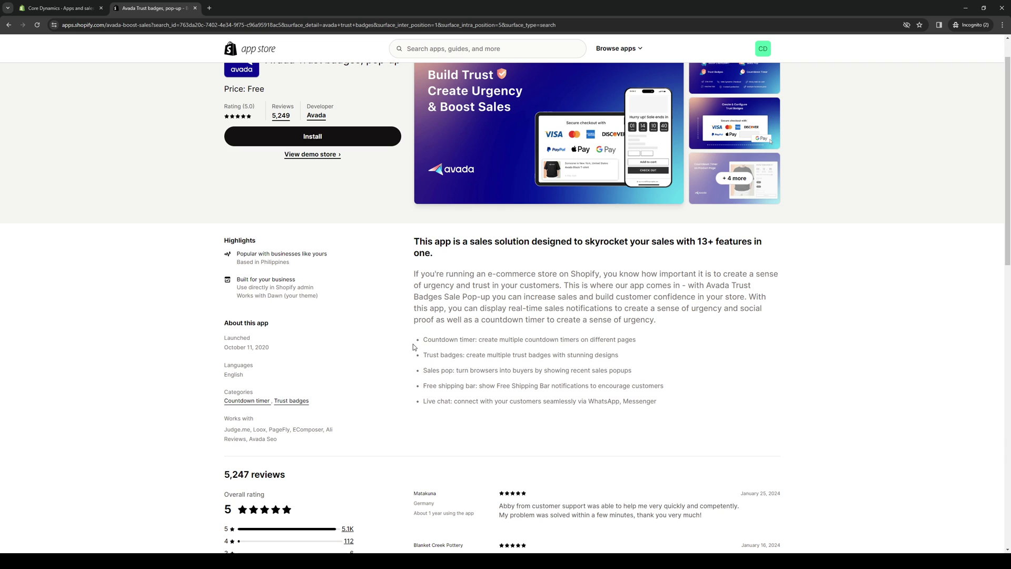
pyautogui.scroll(1, 507, 332)
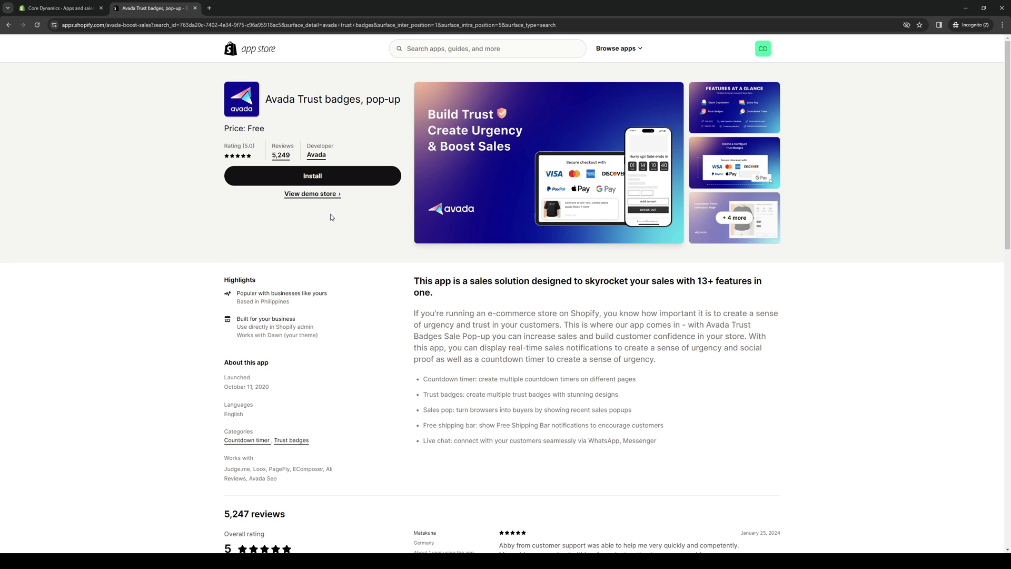
pyautogui.click(329, 177)
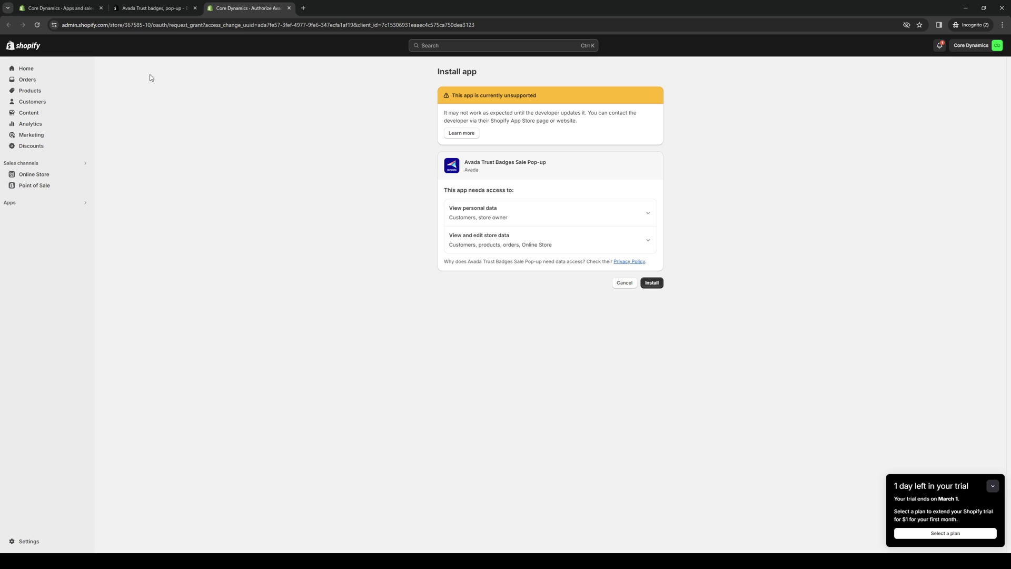
# - Check the apps settings tab, then approve installing Avada Trust Badges Sale Pop-up
pyautogui.click(55, 8)
pyautogui.click(248, 8)
pyautogui.click(661, 283)
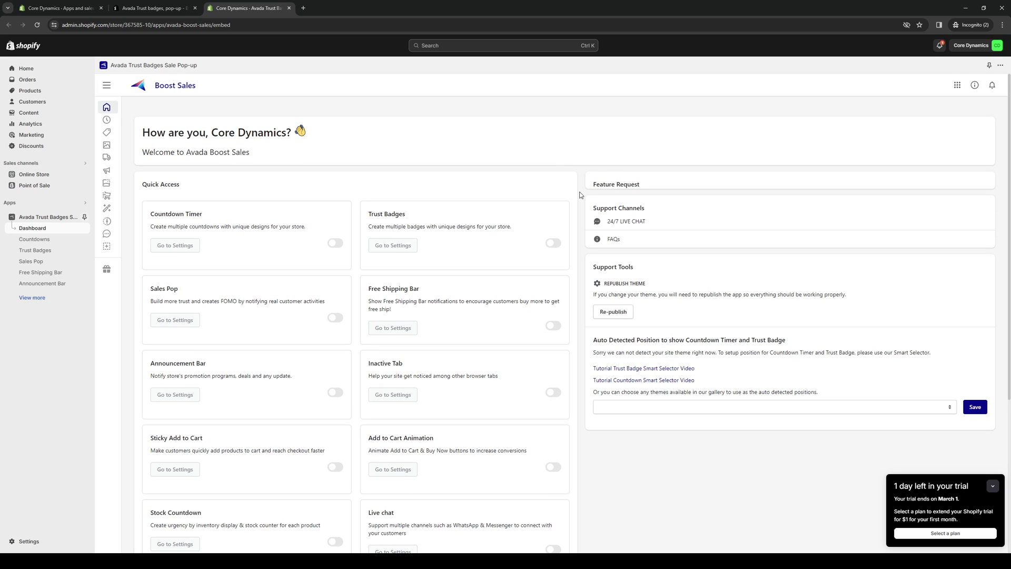
# - Scroll through the loaded Boost Sales dashboard, showing Quick Access features and site speed 38
pyautogui.scroll(-2, 395, 362)
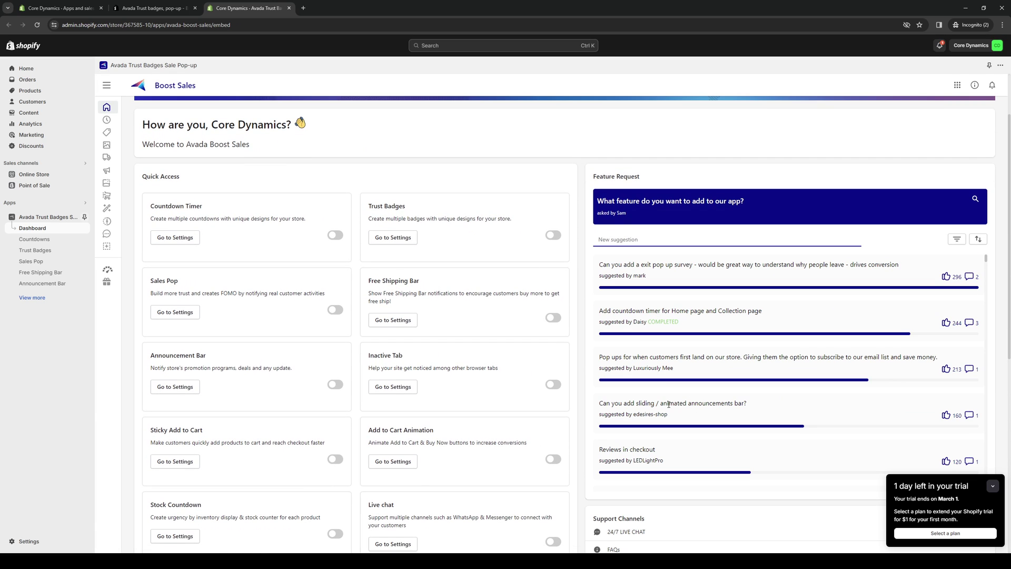
pyautogui.scroll(2, 561, 337)
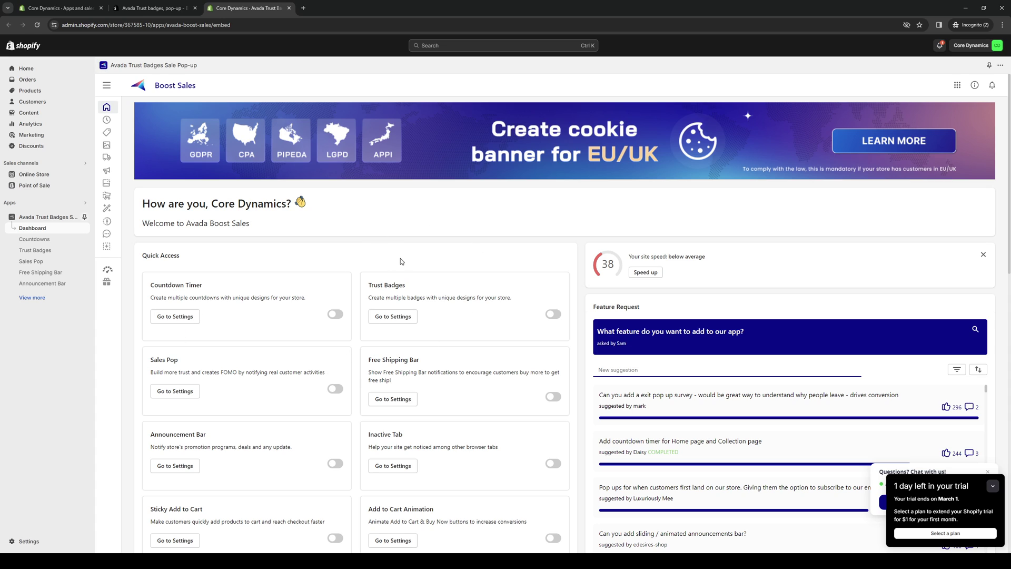
pyautogui.scroll(-1, 332, 265)
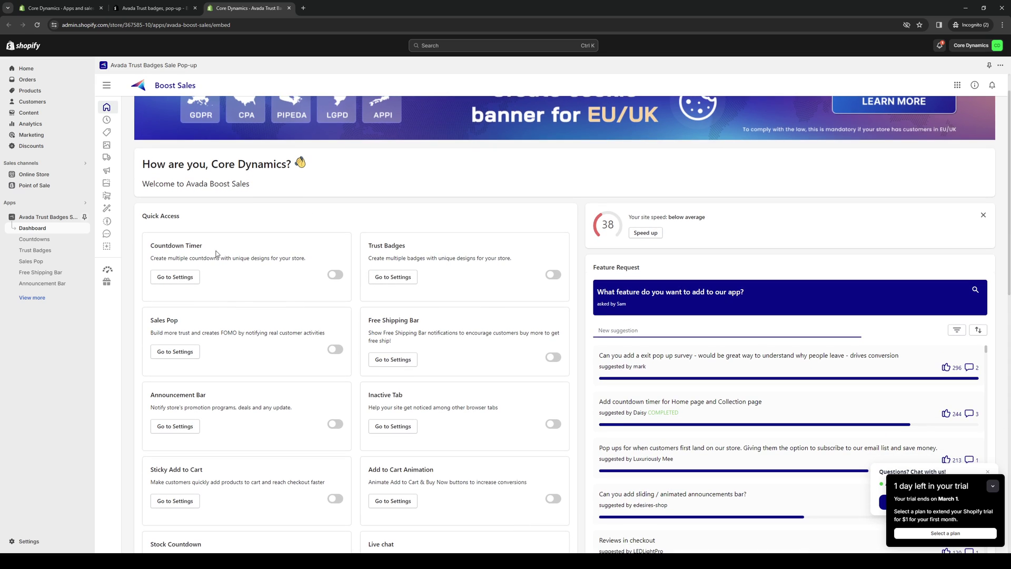
pyautogui.scroll(-2, 395, 235)
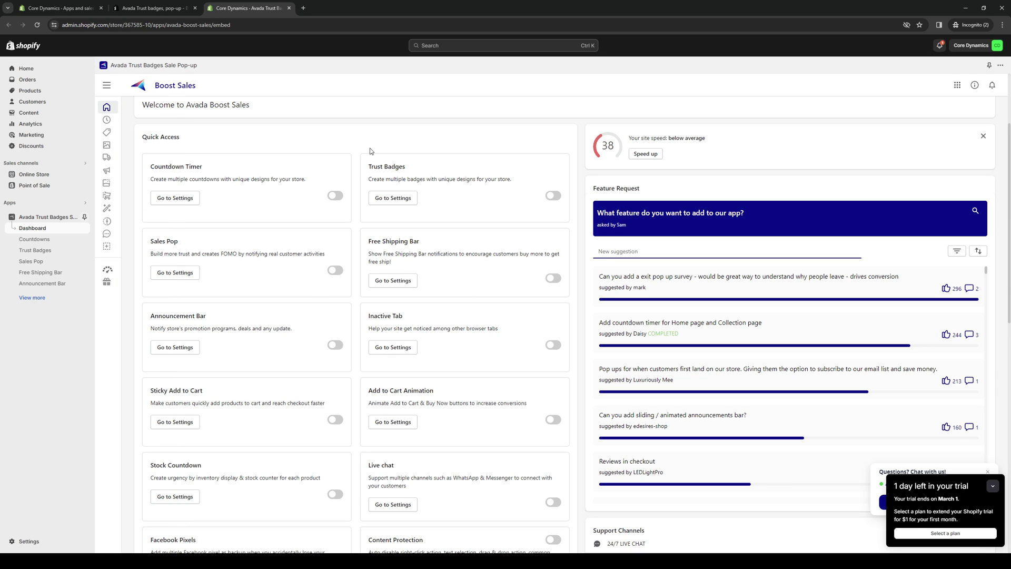
pyautogui.scroll(-2, 322, 474)
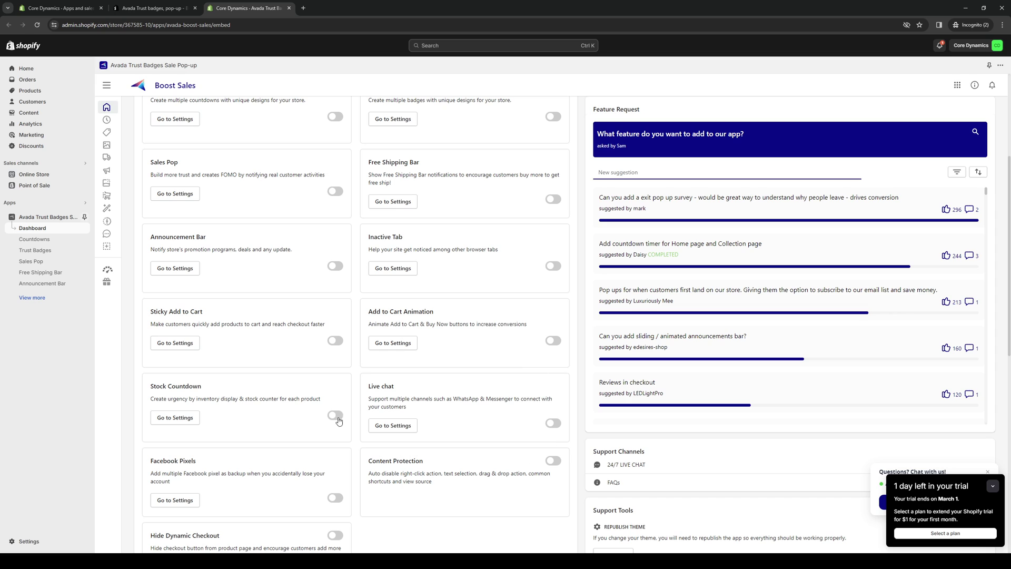
pyautogui.scroll(-5, 339, 422)
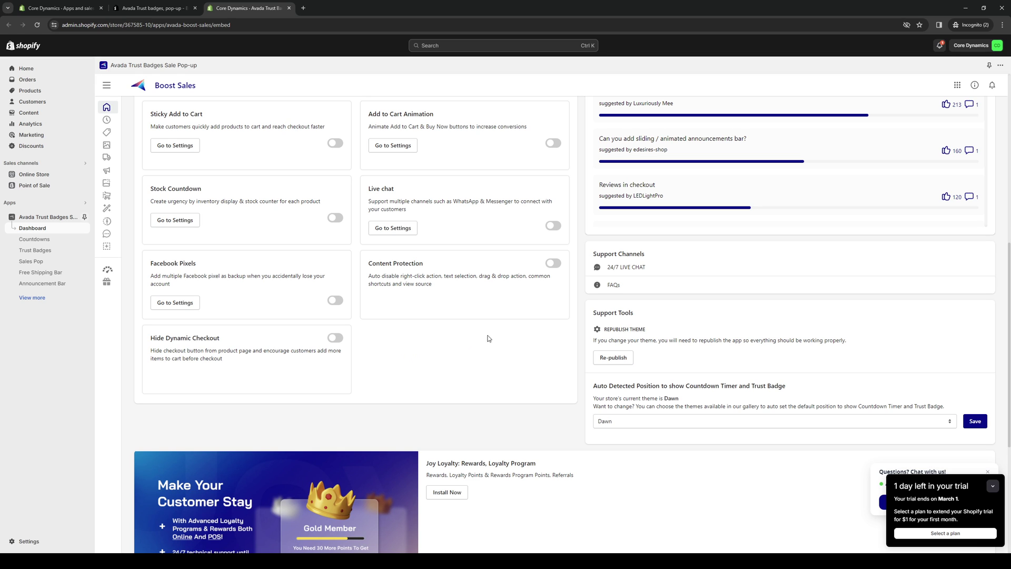
pyautogui.scroll(5, 515, 386)
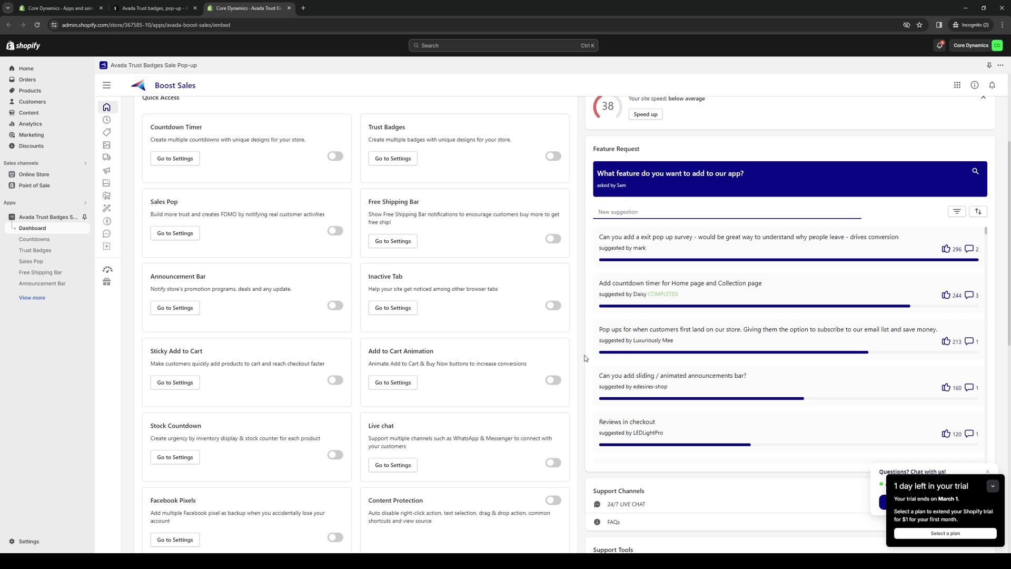
pyautogui.scroll(3, 659, 330)
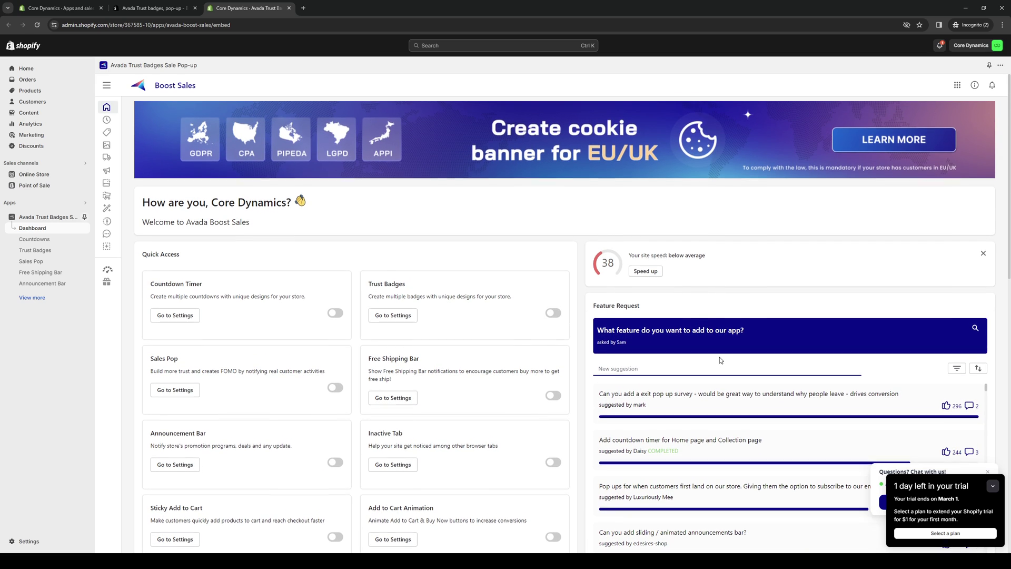
pyautogui.scroll(-3, 656, 333)
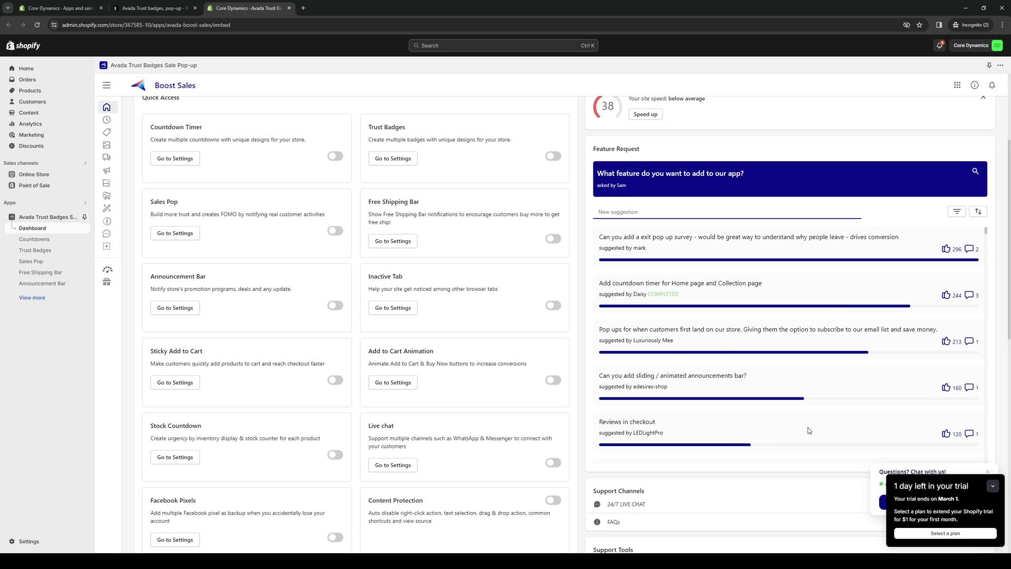
pyautogui.scroll(-5, 753, 419)
pyautogui.scroll(-3, 695, 441)
pyautogui.scroll(-1, 580, 448)
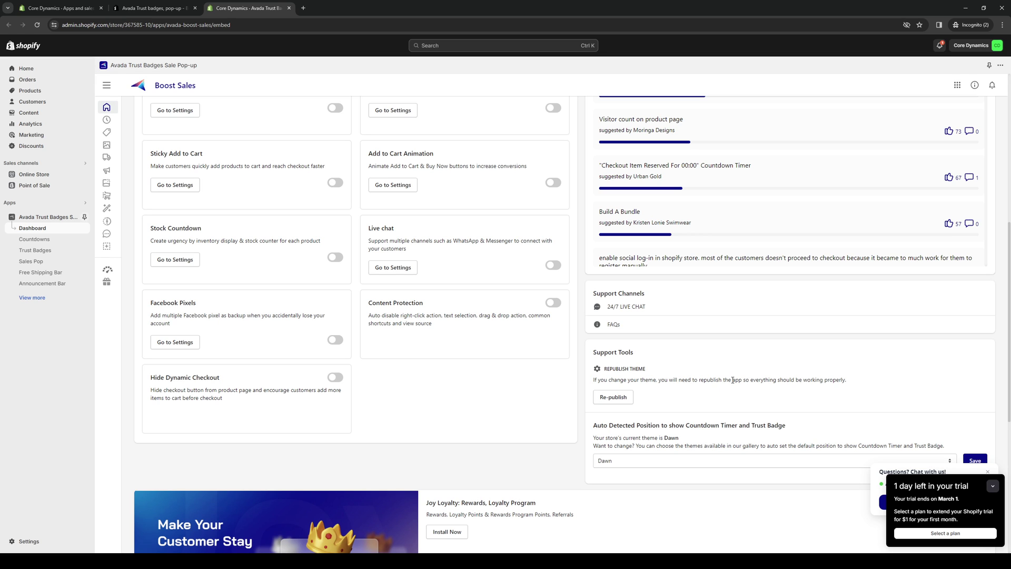
pyautogui.scroll(-5, 828, 381)
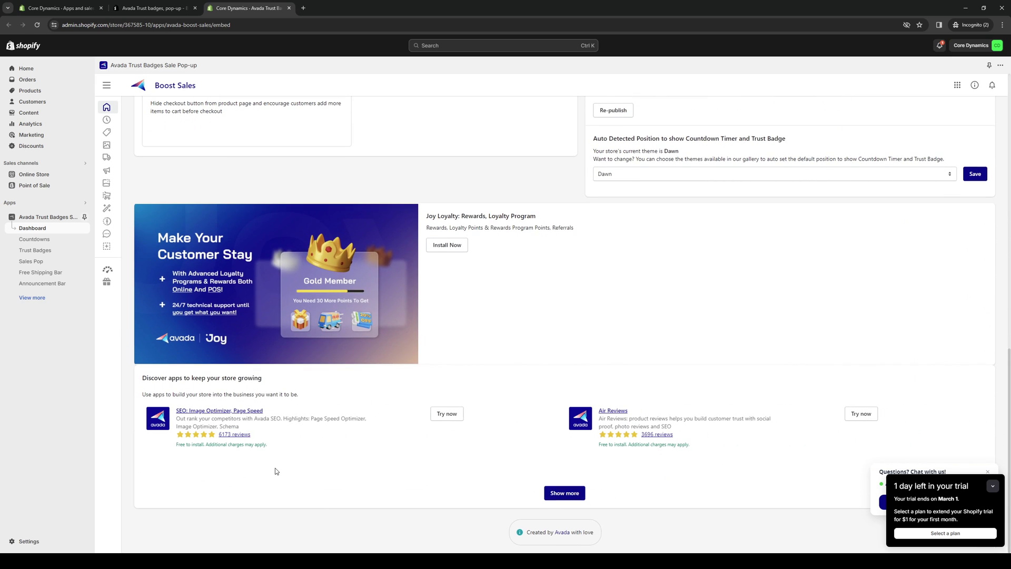
pyautogui.scroll(7, 481, 362)
pyautogui.scroll(5, 328, 395)
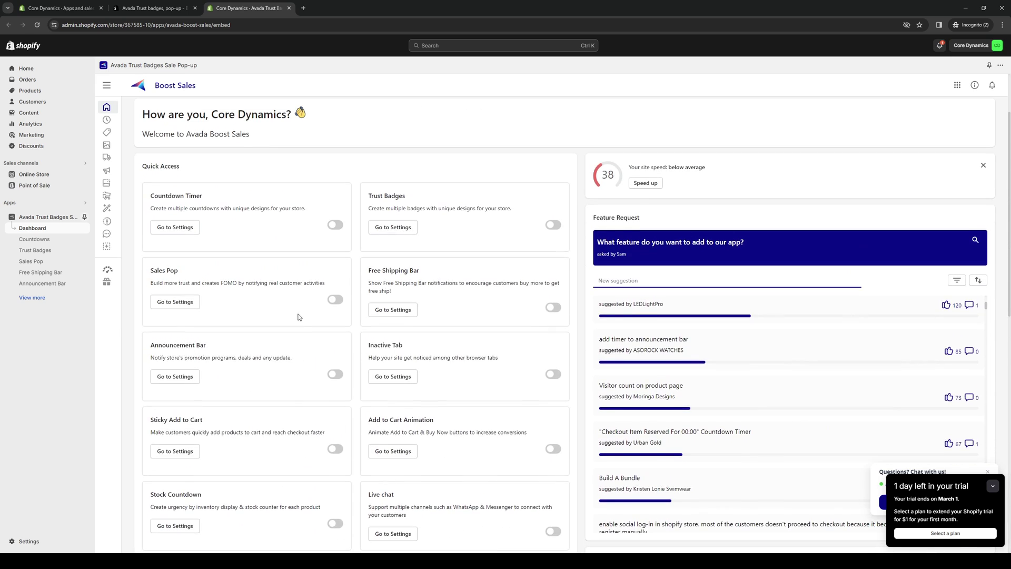
pyautogui.moveTo(124, 132)
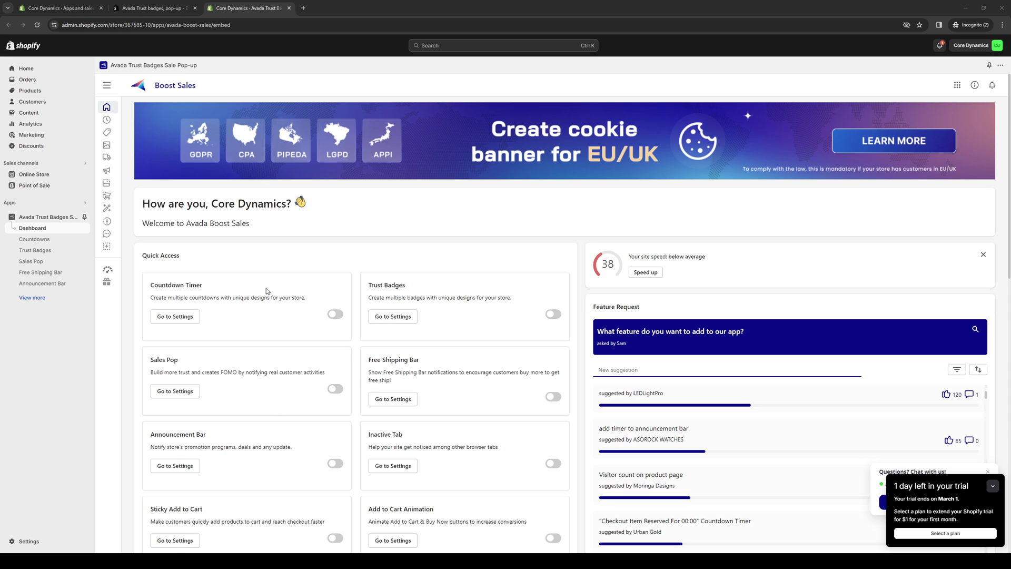
pyautogui.click(266, 262)
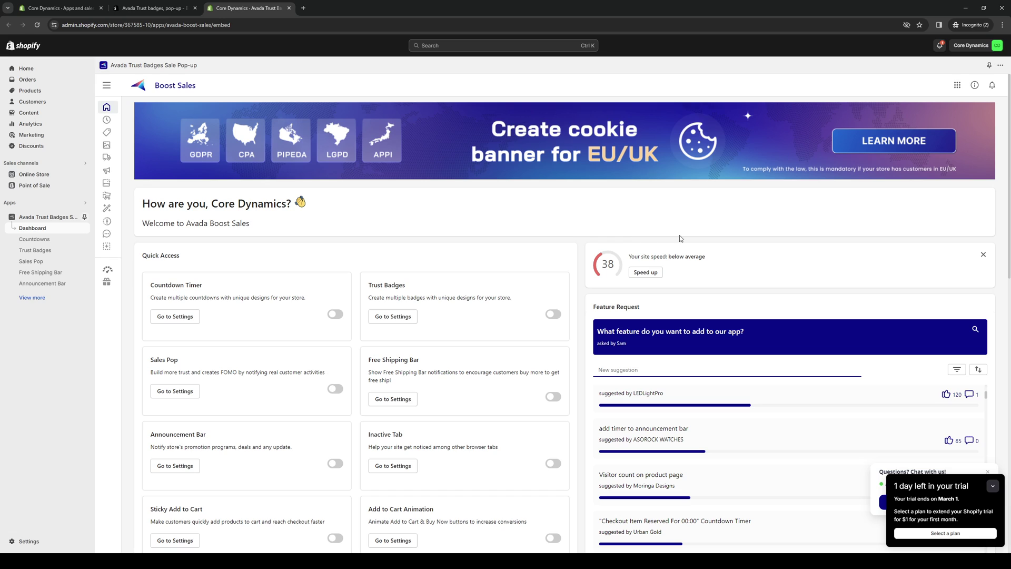